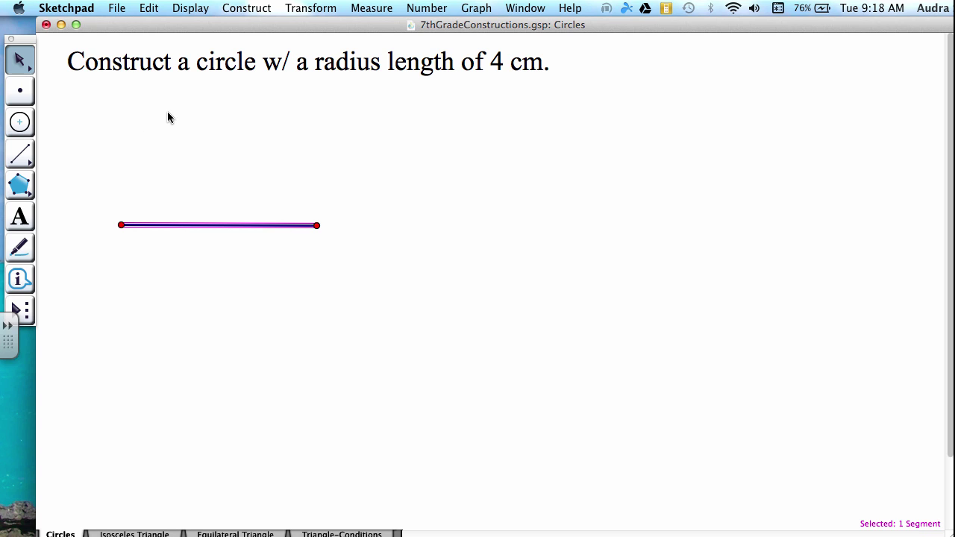
Measure segment AB's length and drag point B left until m AB reads 4.00 cm
left_click(200, 183)
left_click(207, 224)
left_click(370, 8)
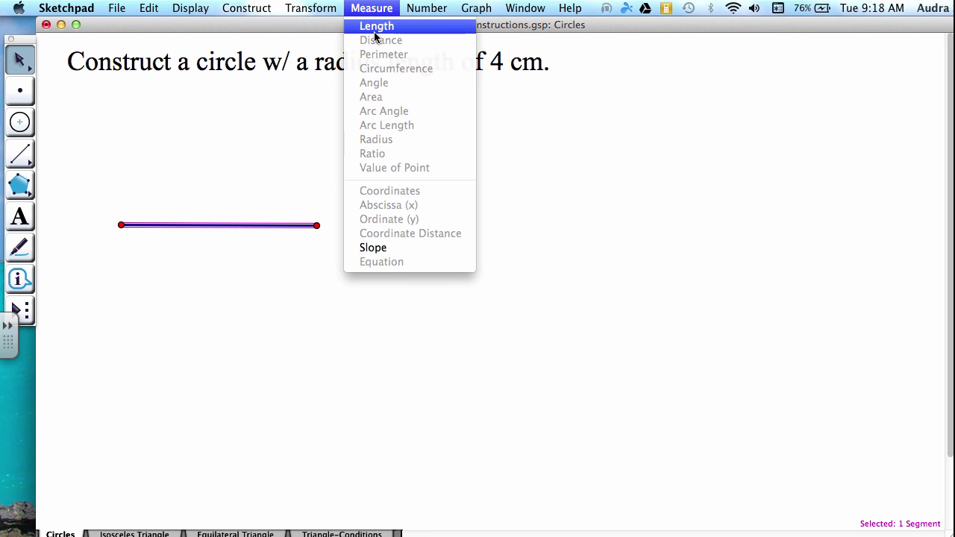
left_click(377, 28)
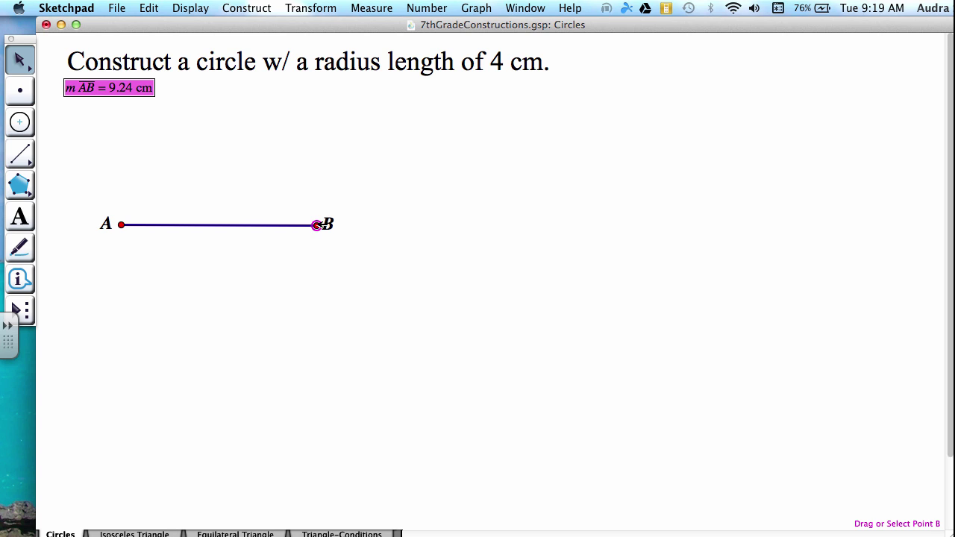
left_click_drag(321, 224, 206, 230)
left_click(253, 181)
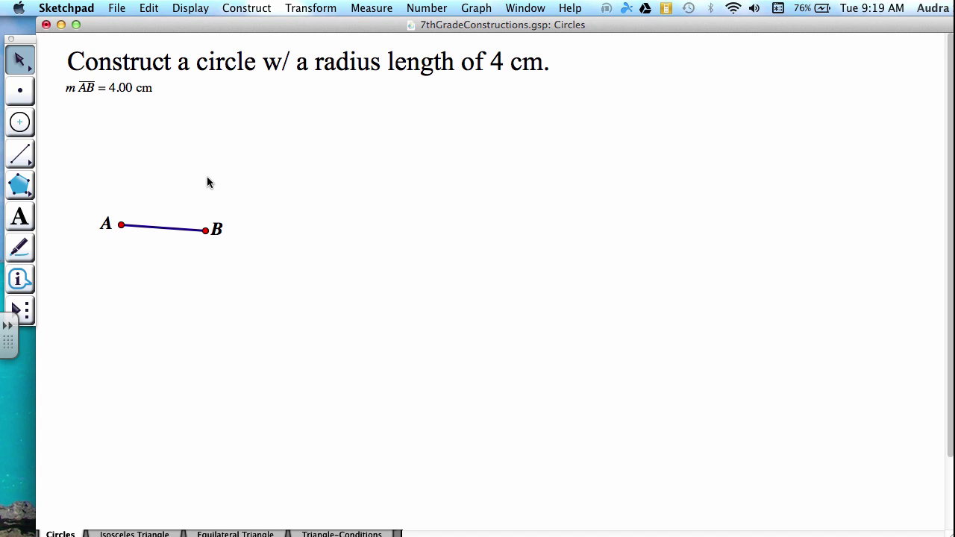
Draw a compass circle centred at A through B, then nudge it slightly right
left_click(20, 124)
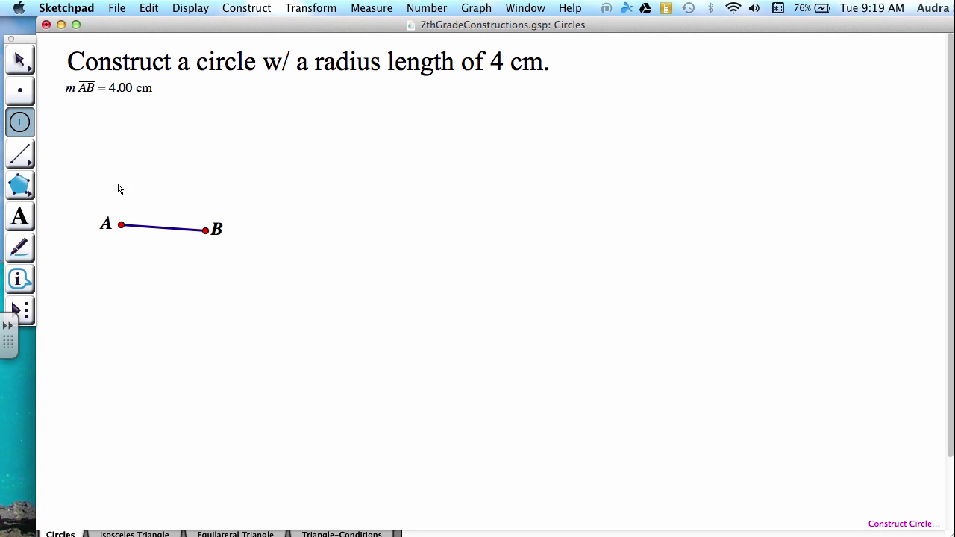
left_click(122, 224)
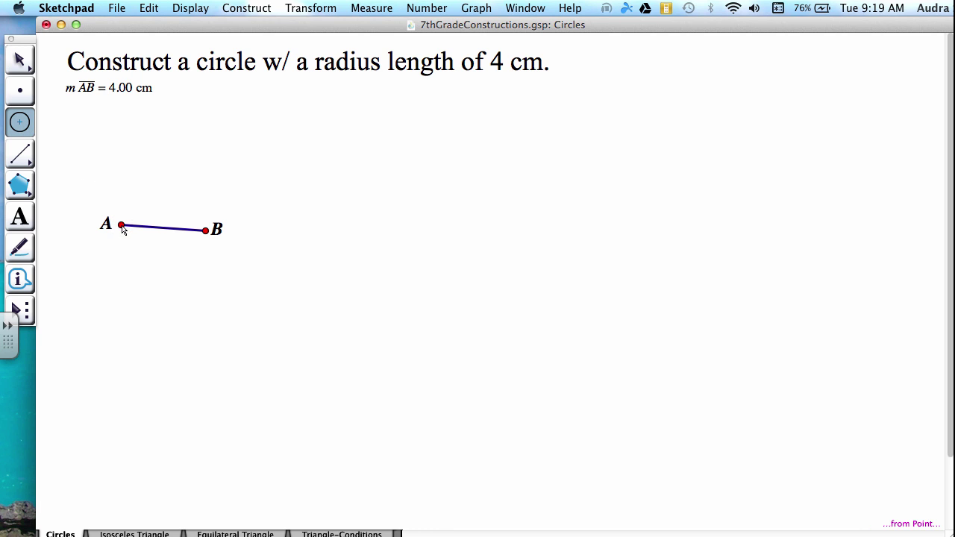
left_click(206, 230)
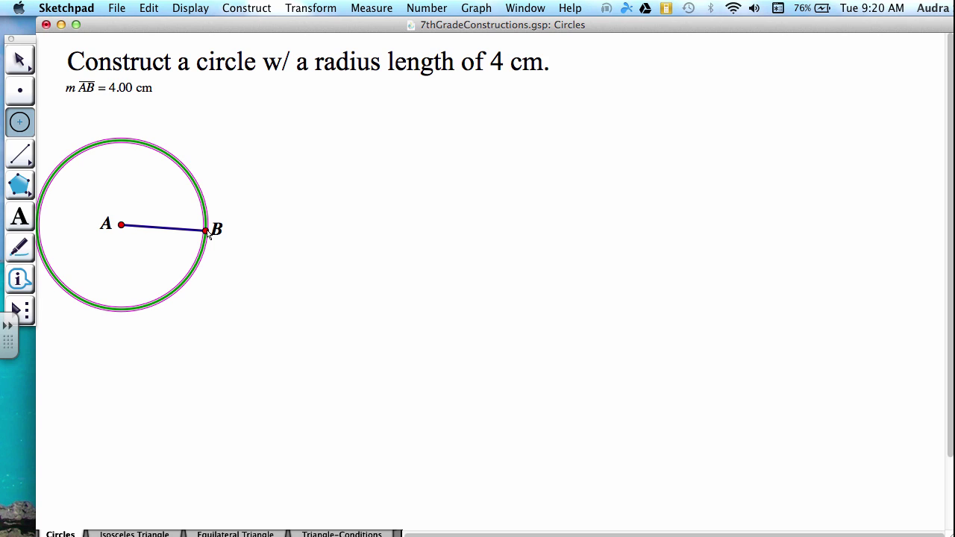
left_click(24, 53)
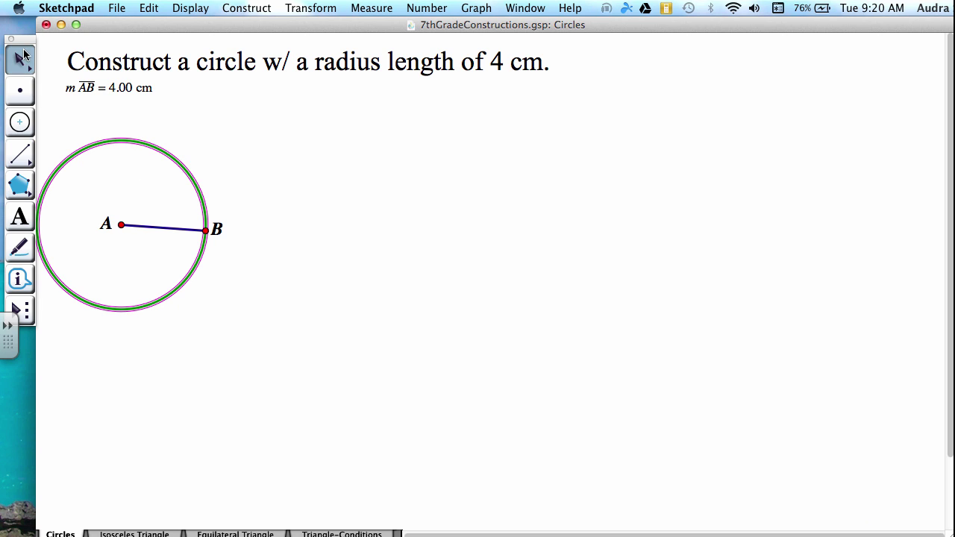
left_click_drag(170, 153, 237, 160)
left_click(353, 164)
Scroll the sketch down to the prompt for the 8 cm diameter circle
scroll(352, 165, "down", 5)
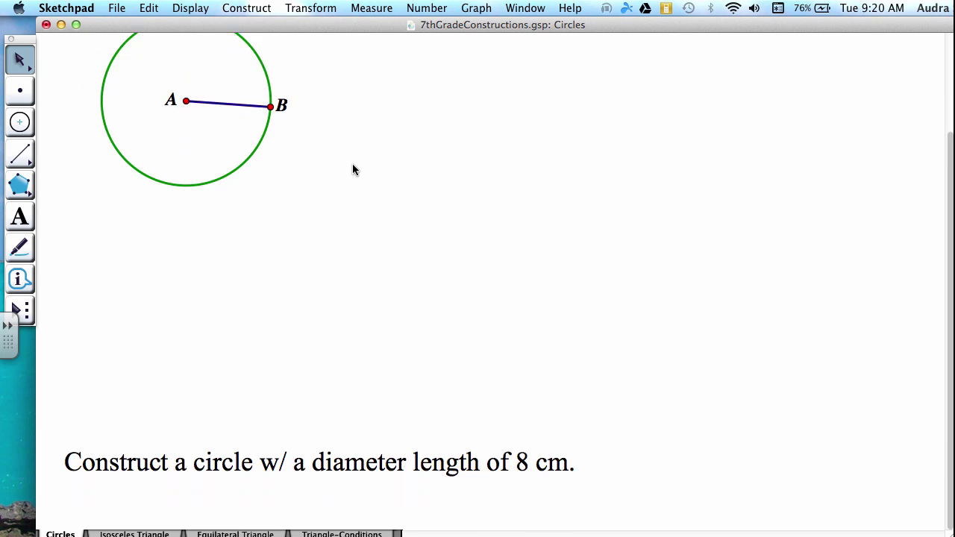
scroll(353, 164, "down", 6)
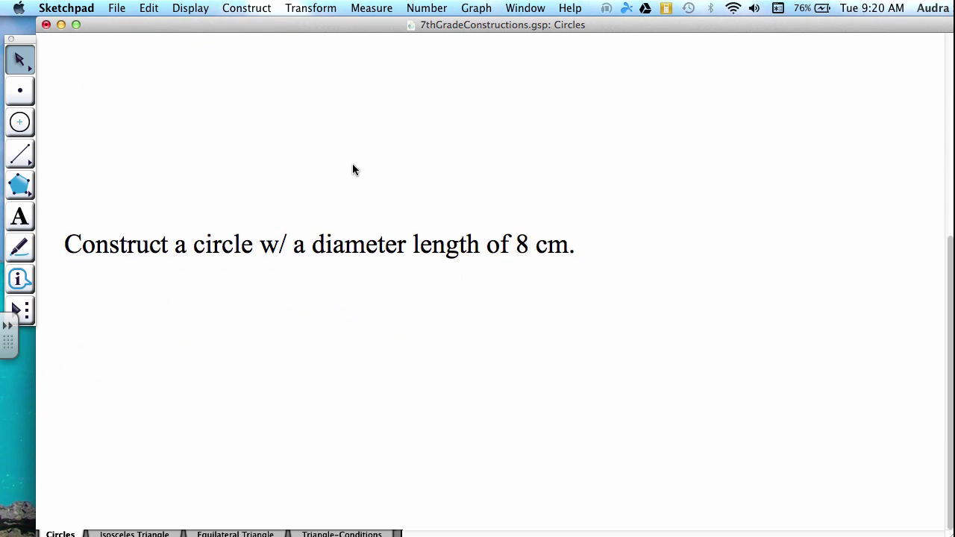
scroll(352, 168, "down", 3)
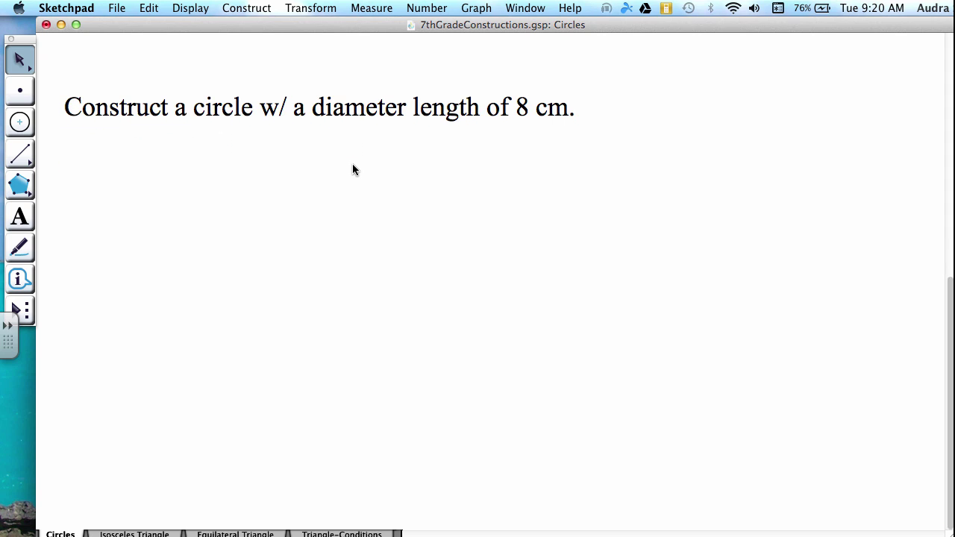
scroll(353, 170, "down", 2)
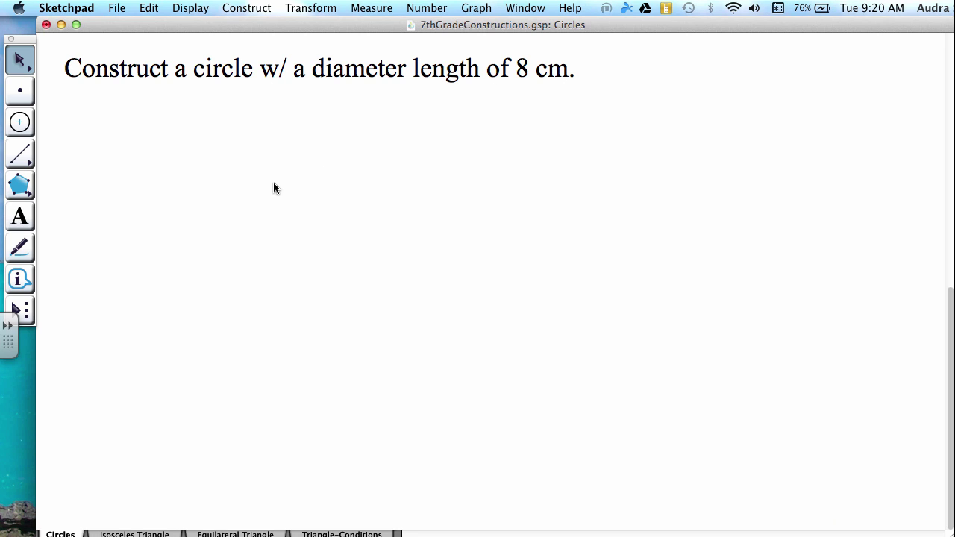
Draw a roughly horizontal straightedge segment beneath the 8 cm diameter prompt
left_click(18, 157)
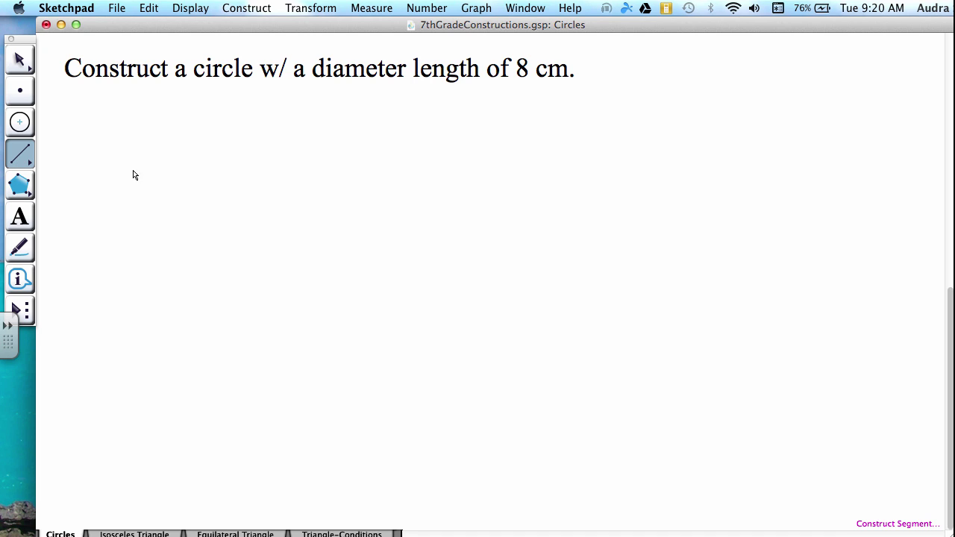
mouse_move(167, 223)
left_mouse_down()
mouse_move(309, 237)
mouse_move(387, 228)
left_mouse_up()
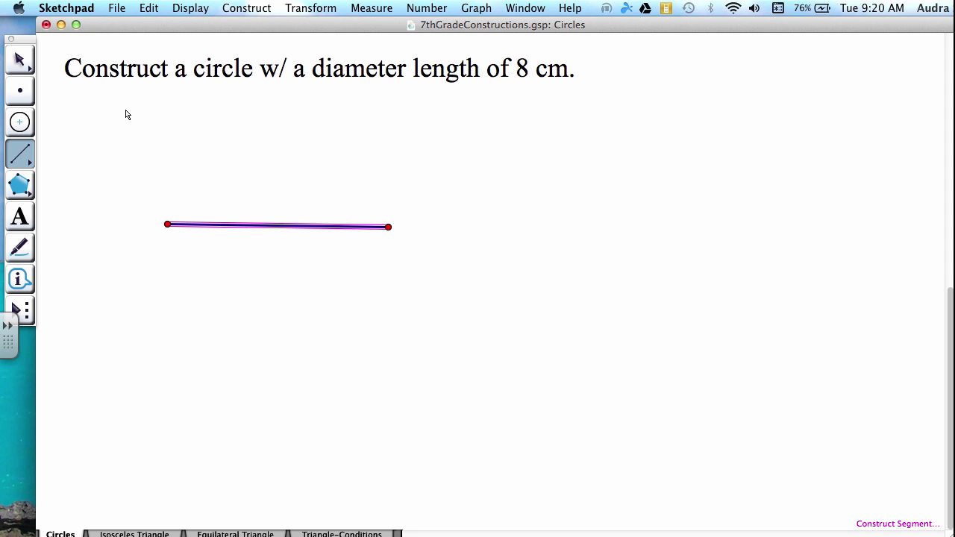
left_click(19, 60)
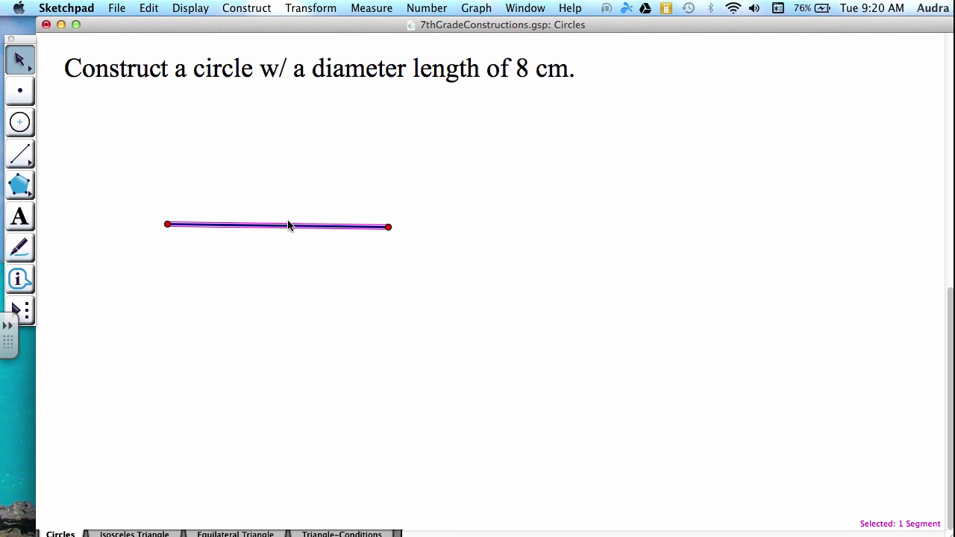
Measure segment CD and drag point D left until m CD reads 8.00 cm
left_click(371, 7)
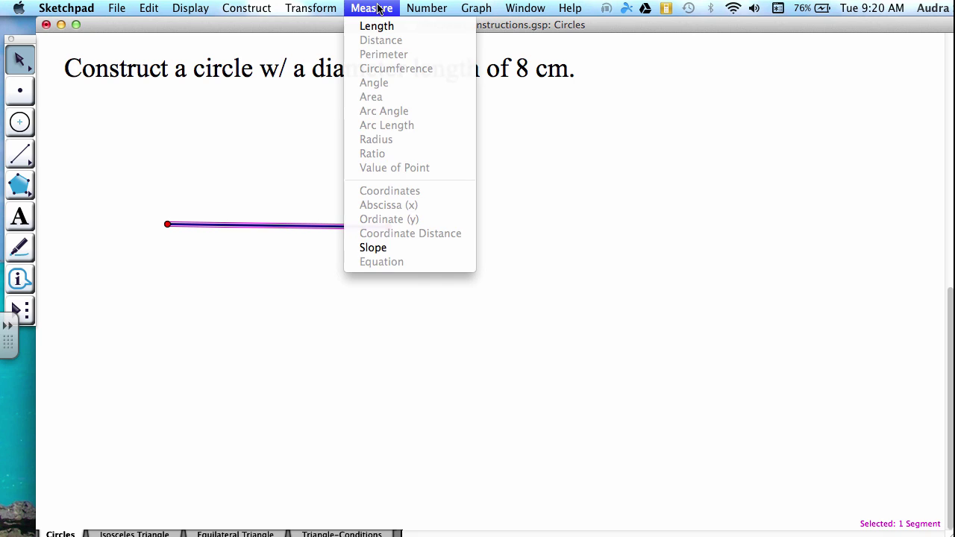
left_click(381, 28)
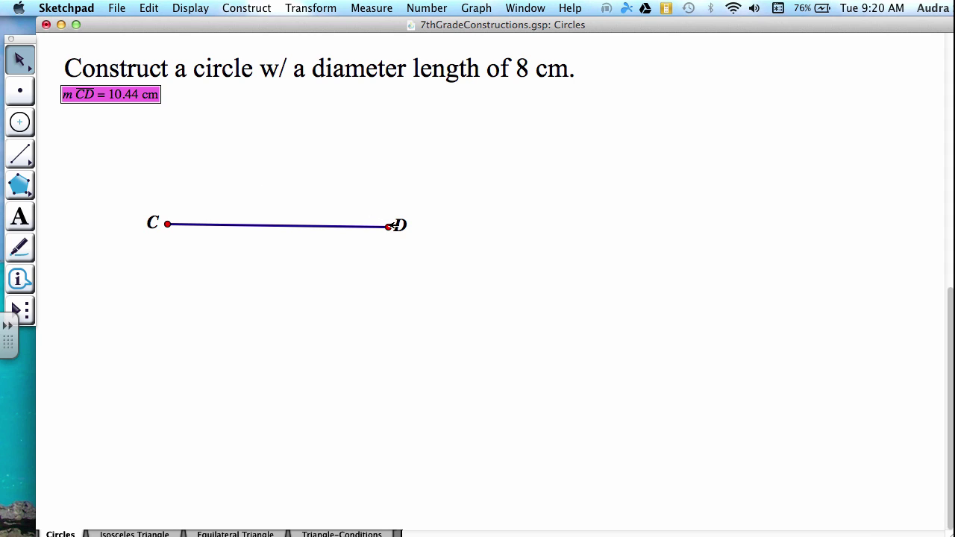
left_click_drag(388, 226, 338, 231)
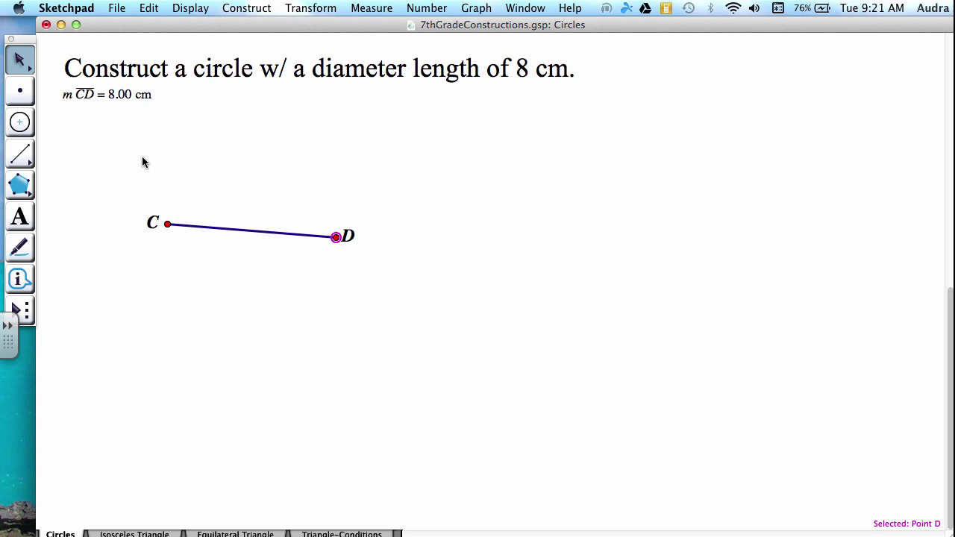
left_click(256, 212)
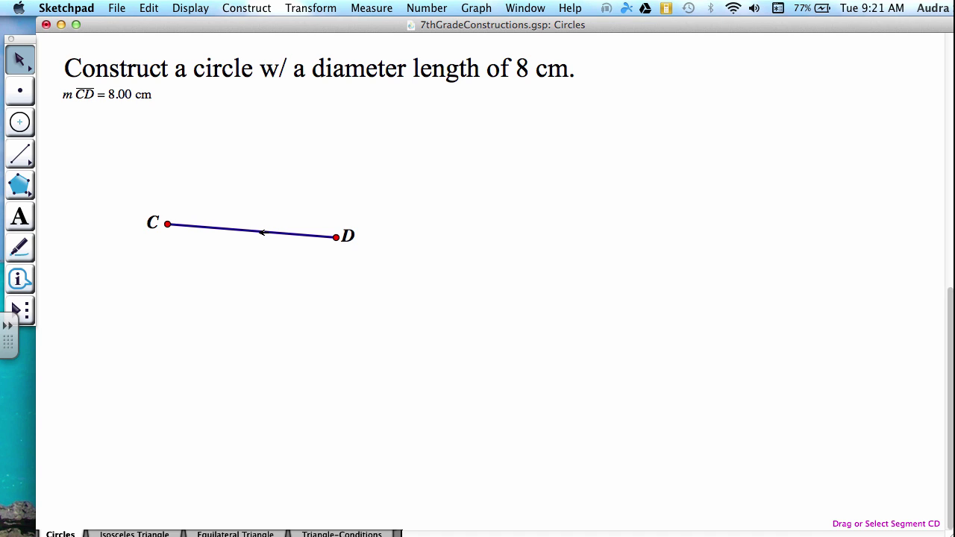
Construct the midpoint of segment CD using Construct > Midpoint
left_click(262, 233)
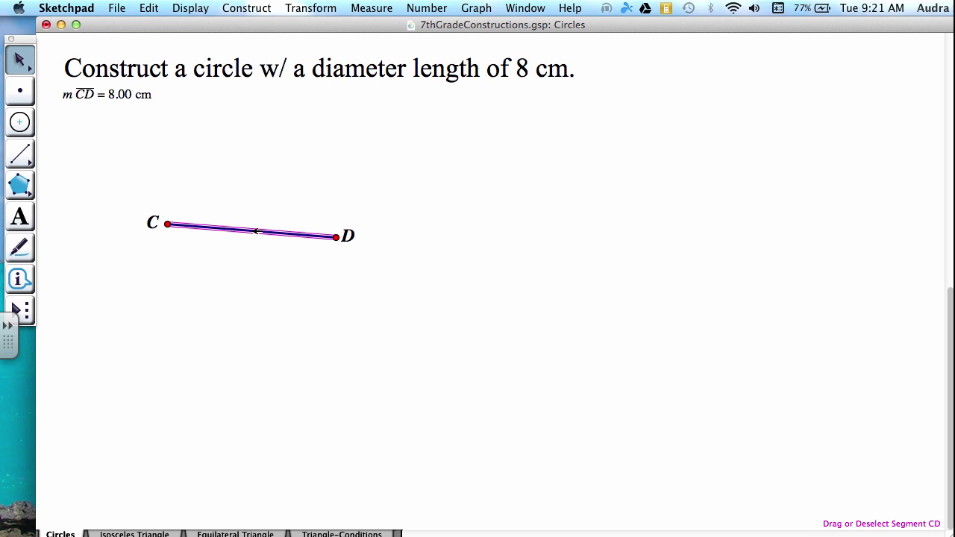
left_click(251, 8)
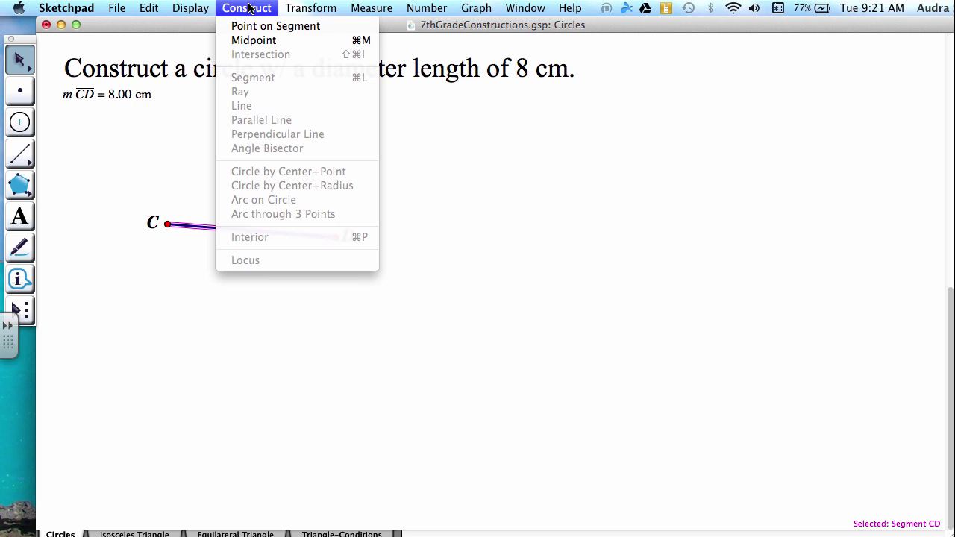
left_click(254, 41)
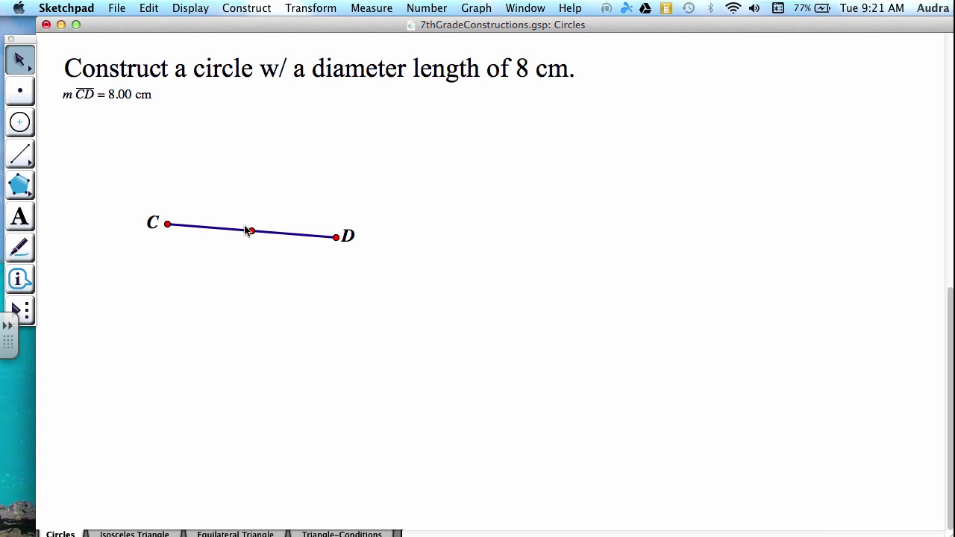
Draw a compass circle from CD's midpoint out to point D
left_click(20, 124)
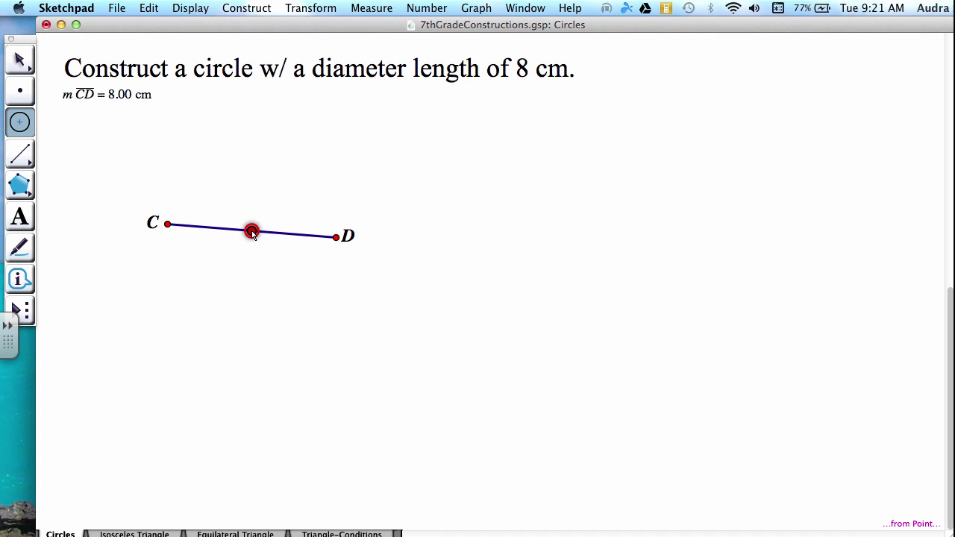
left_click_drag(252, 231, 336, 238)
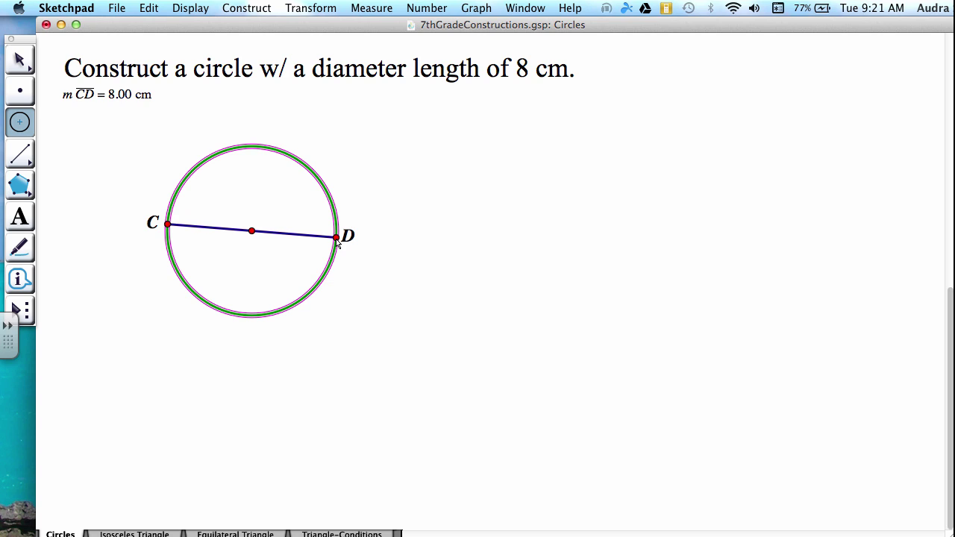
left_click(23, 62)
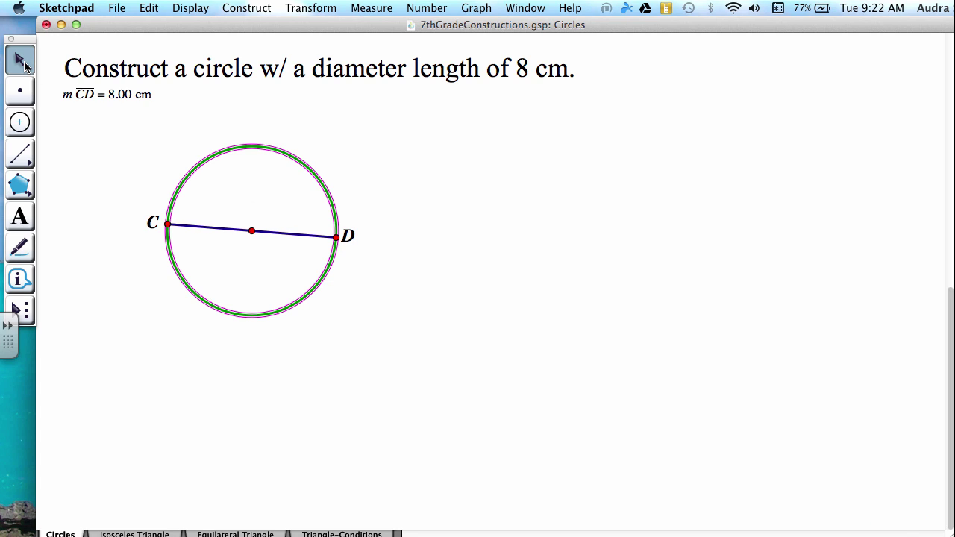
left_click(85, 154)
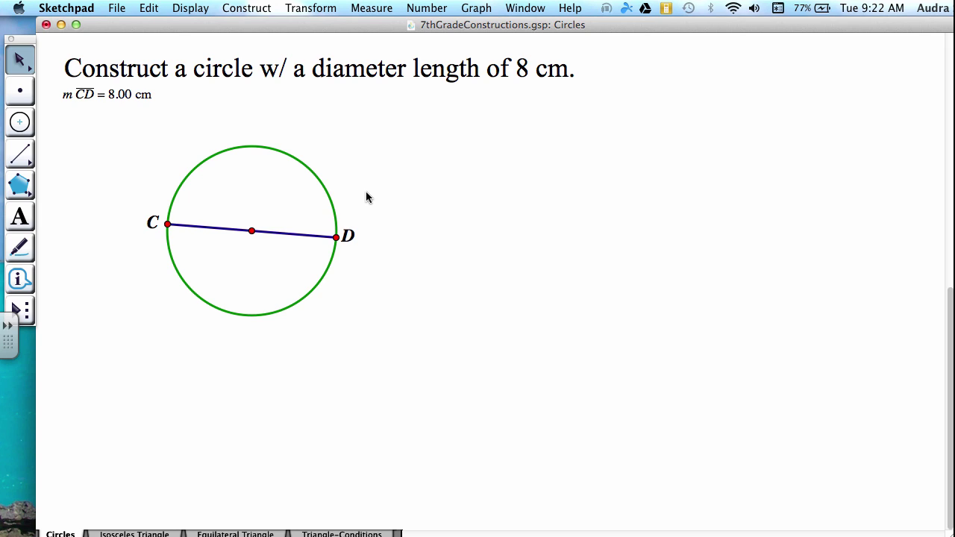